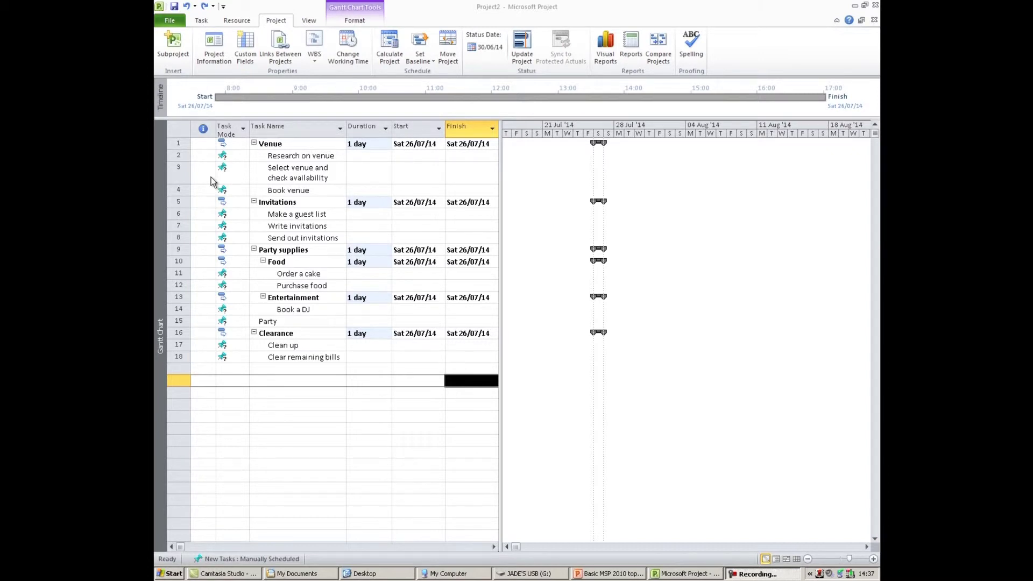
- Give Research on venue, Select venue and Book venue 1-day durations
click(375, 156)
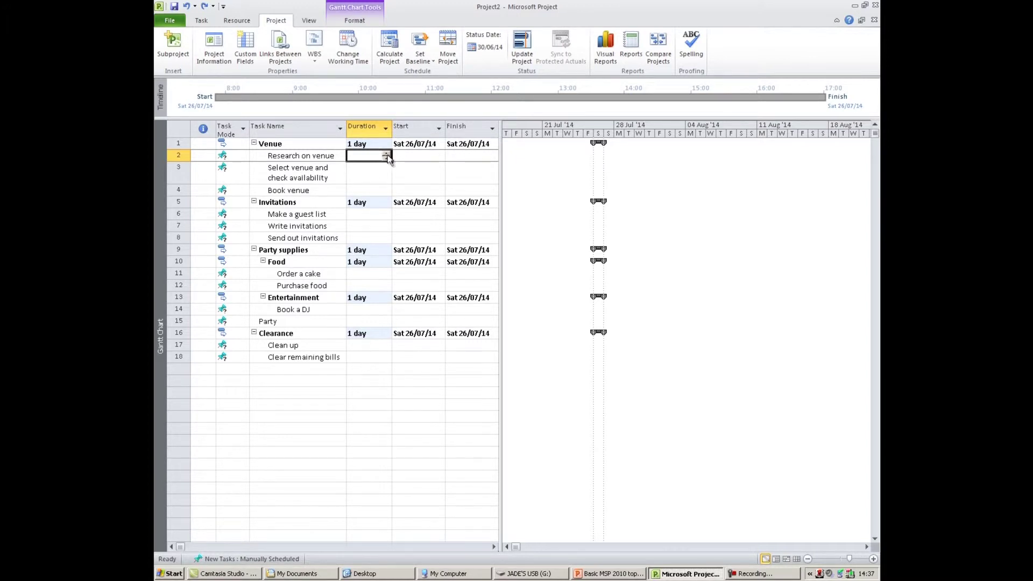
click(387, 153)
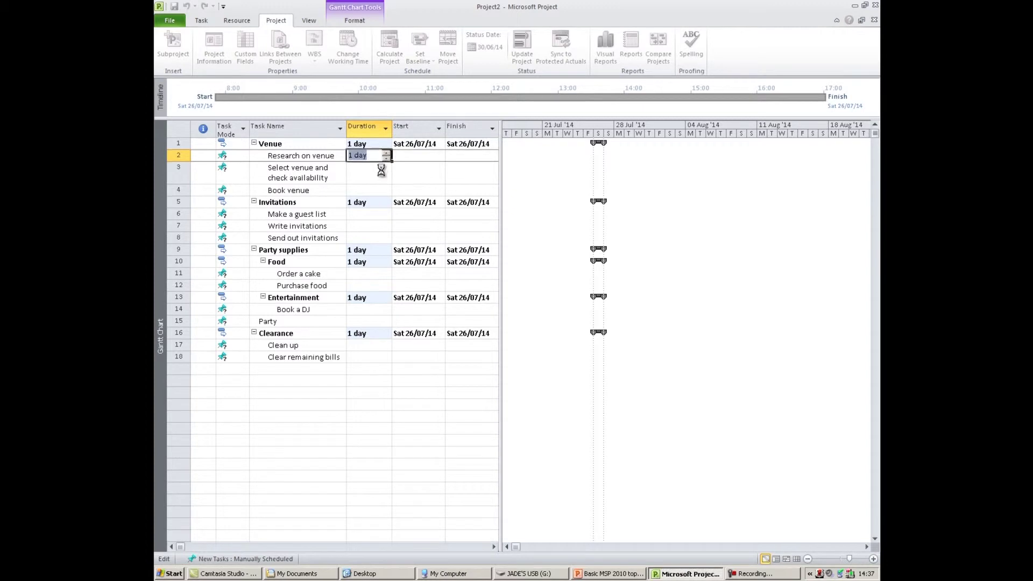
click(384, 171)
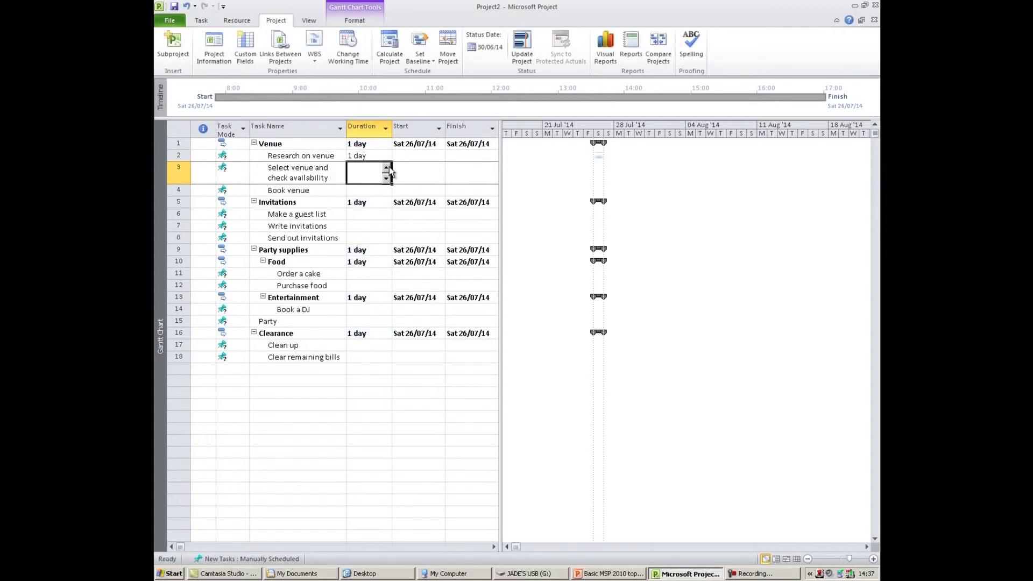
click(386, 168)
click(388, 191)
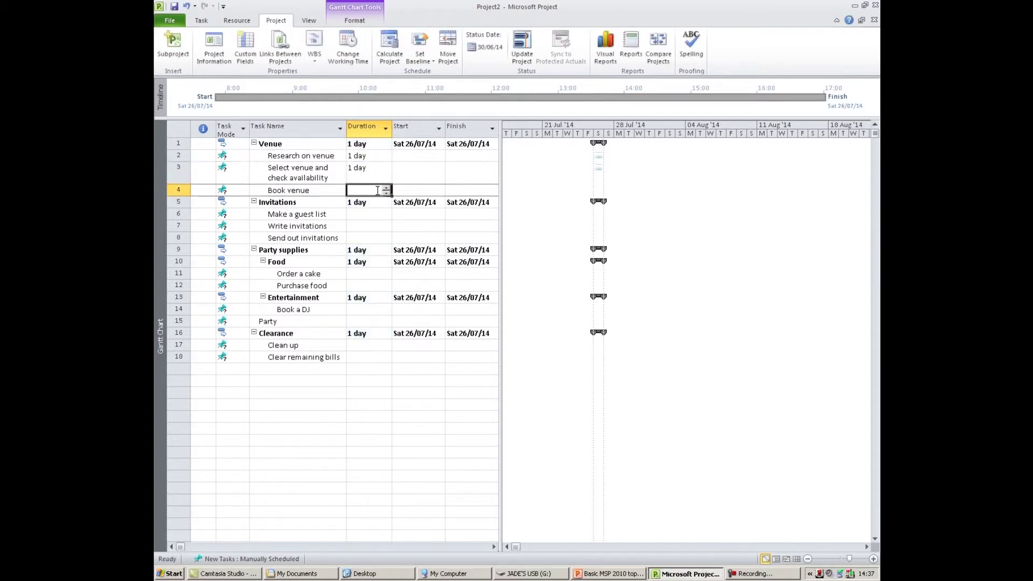
click(387, 189)
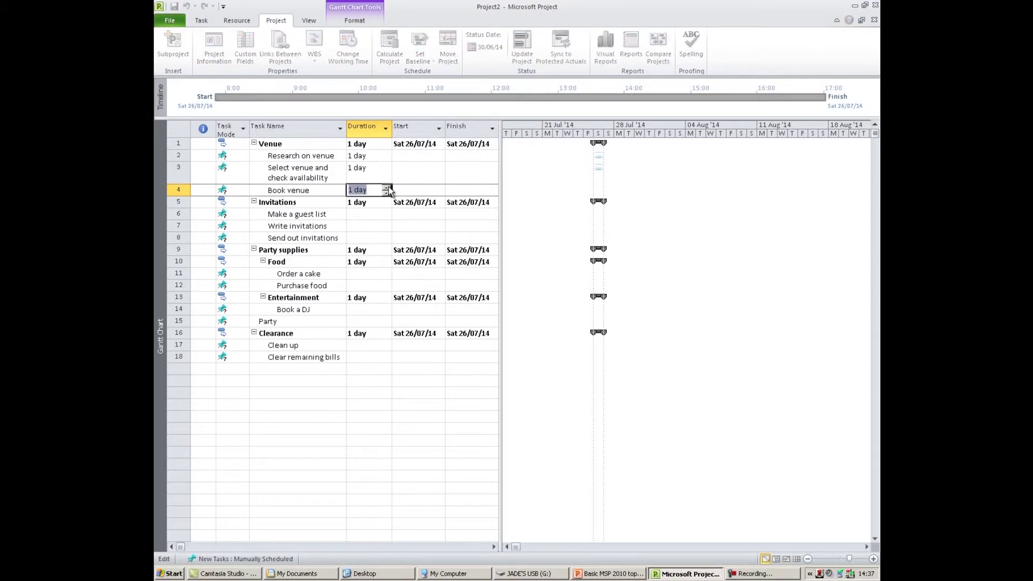
- Set Make a guest list to 1 day, Write invitations to 2 days, Send out invitations to 1 day
click(373, 217)
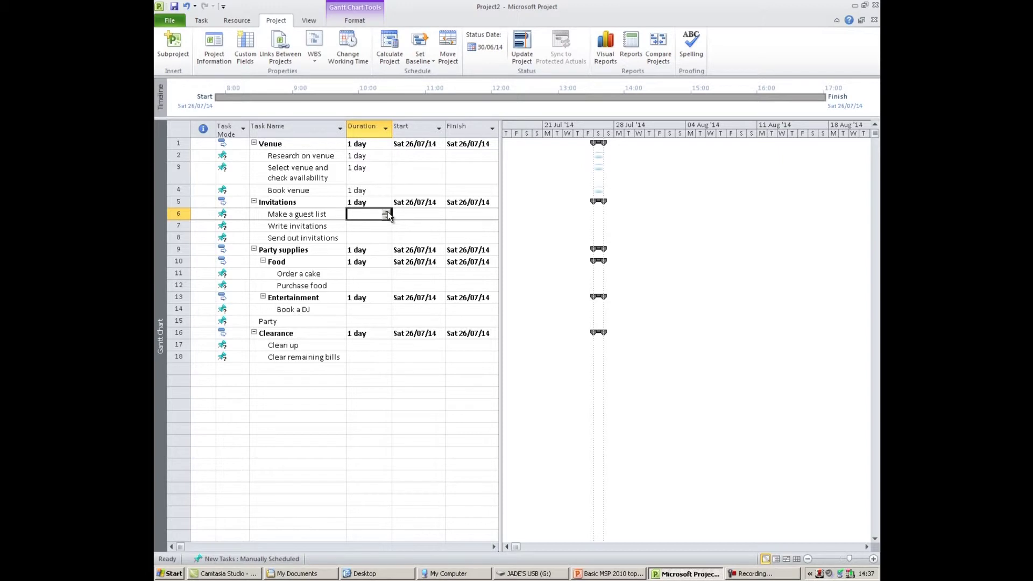
click(388, 214)
click(385, 226)
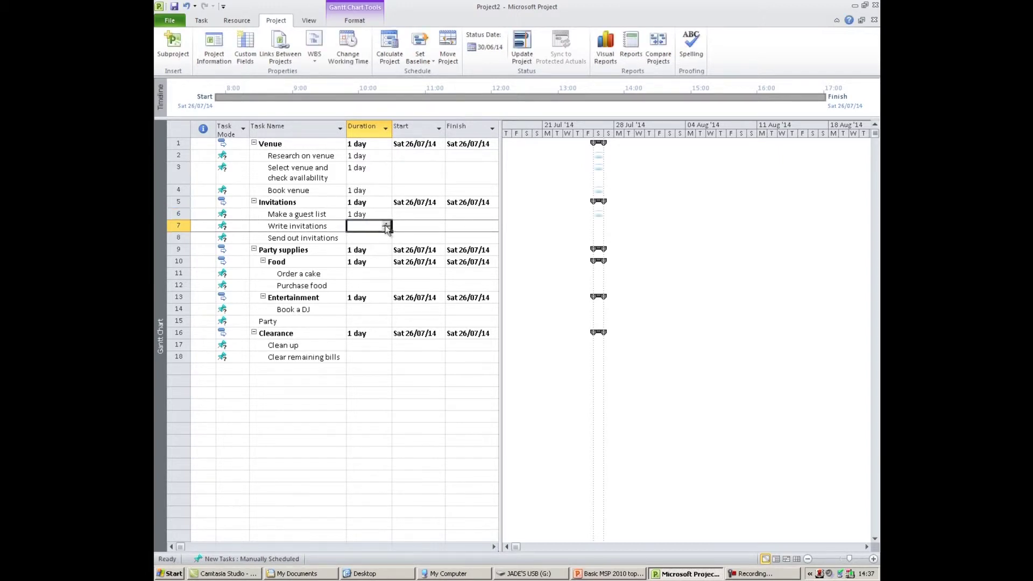
double_click(387, 223)
click(382, 238)
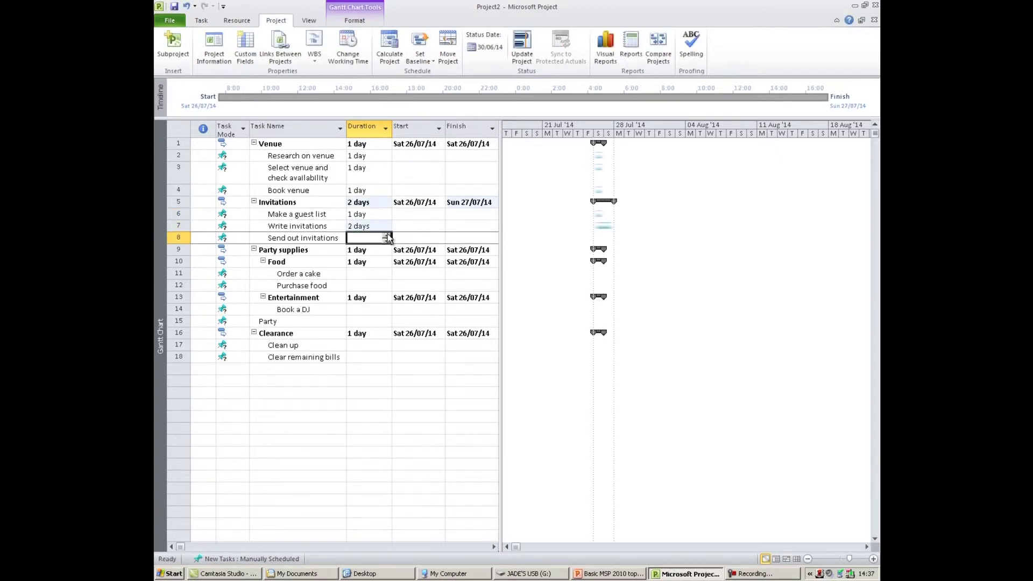
click(386, 235)
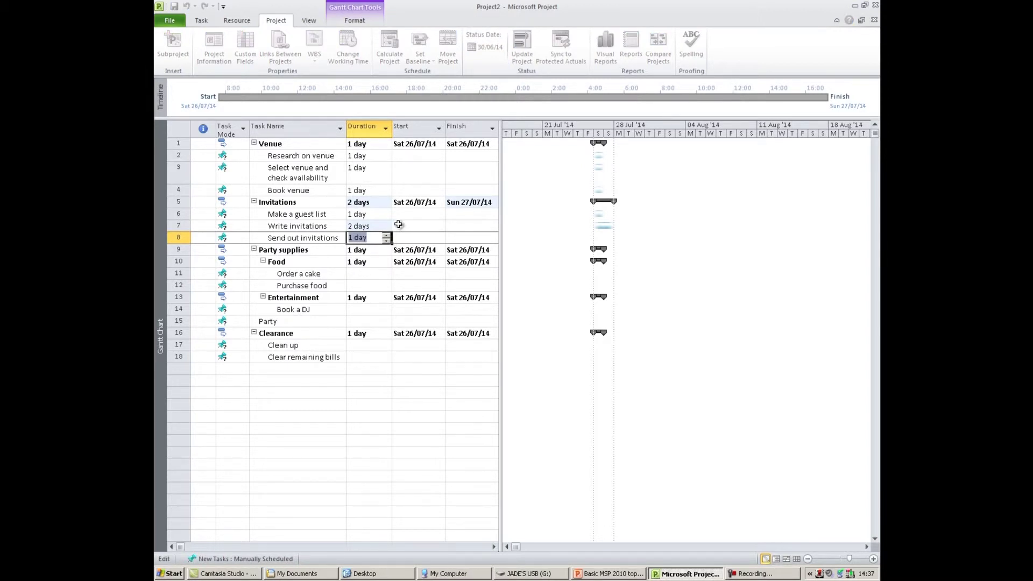
- Change Research on venue's duration to 1 wk
click(369, 156)
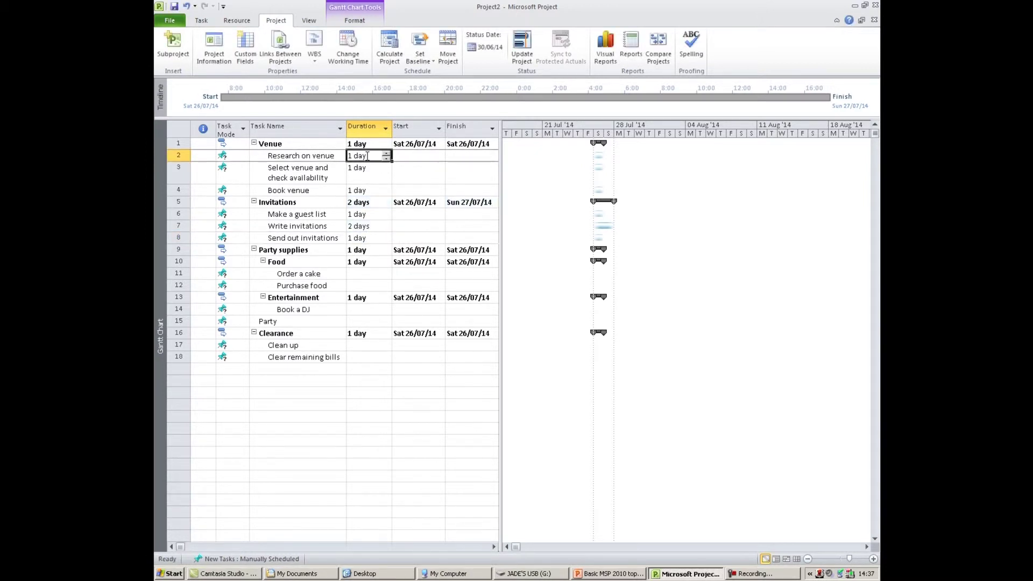
click(369, 157)
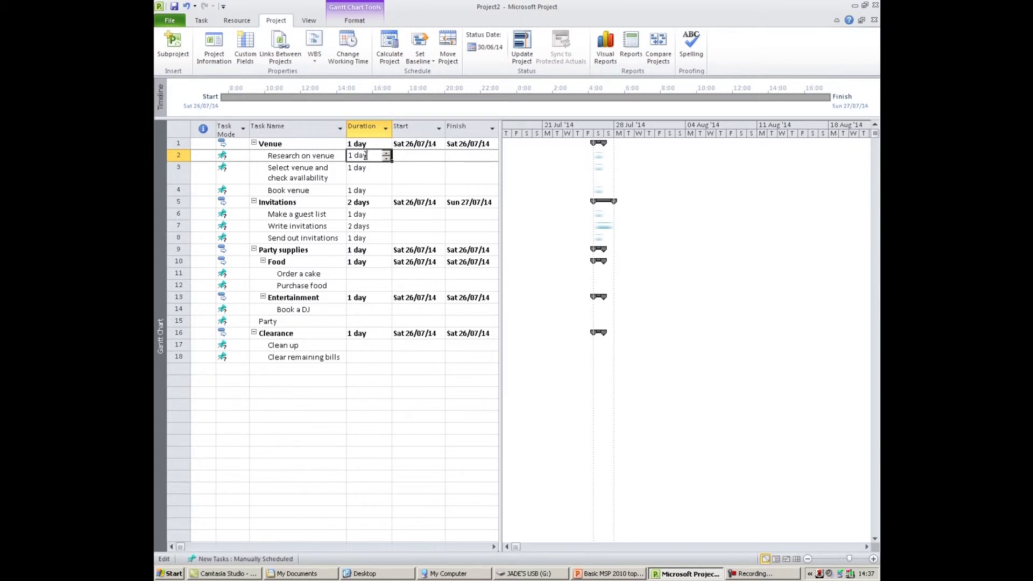
key(BackSpace)
key(BackSpace)
key(BackSpace)
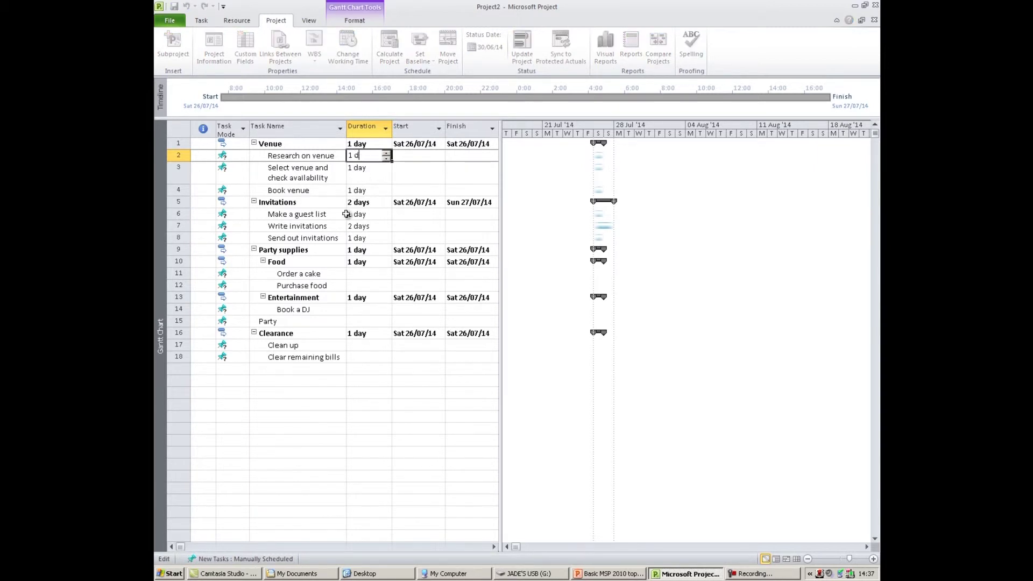
text(w)
key(Return)
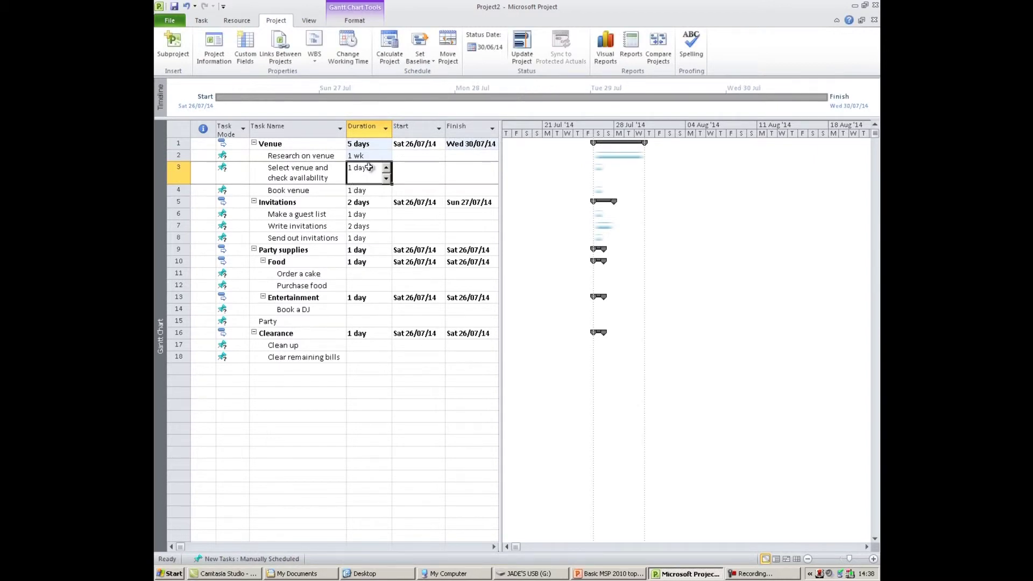
- Set Select venue to 1 min, then undo both edits back to 1 day
key(BackSpace)
key(BackSpace)
key(BackSpace)
key(BackSpace)
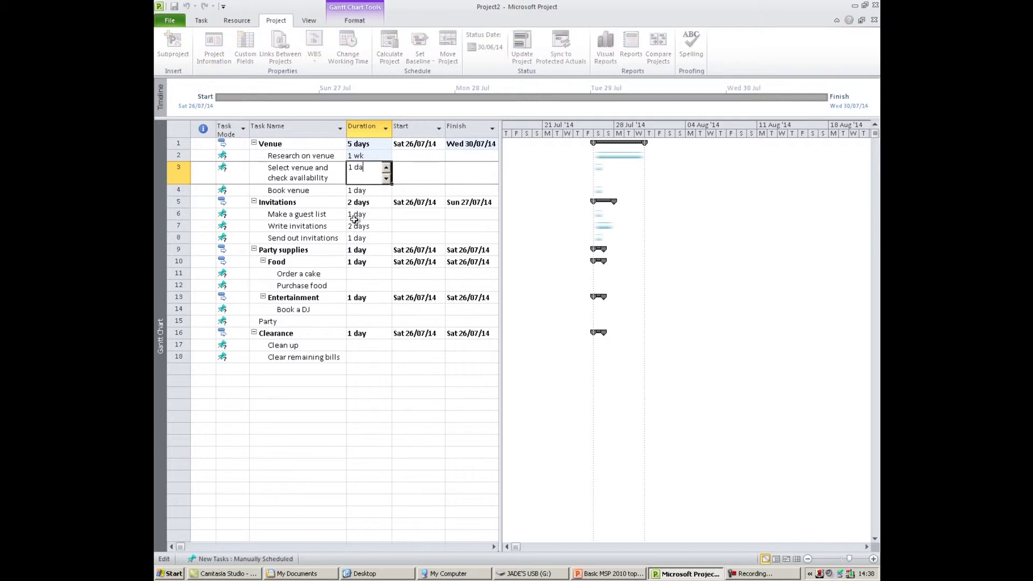
text(m)
key(Return)
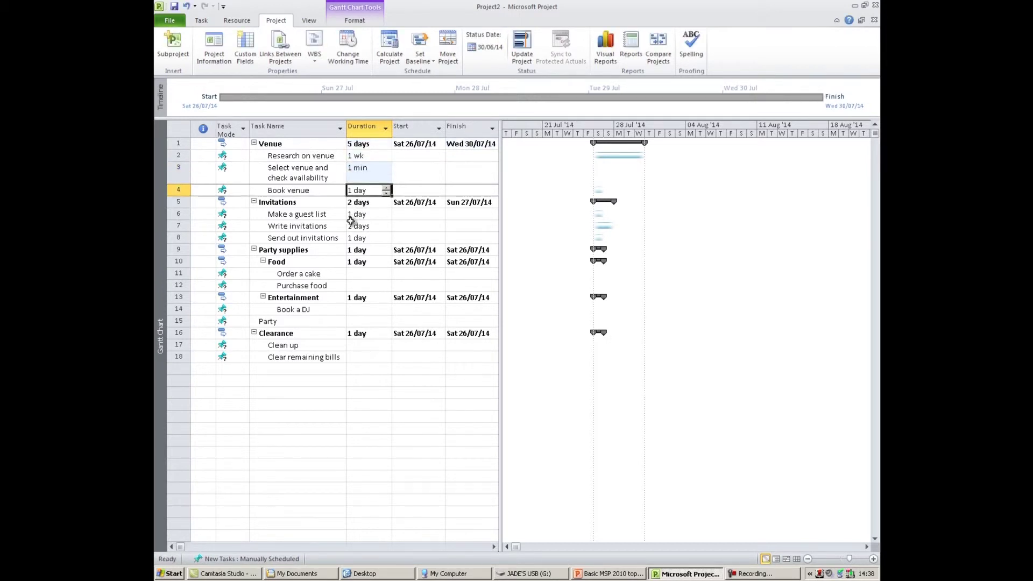
click(186, 6)
click(186, 6)
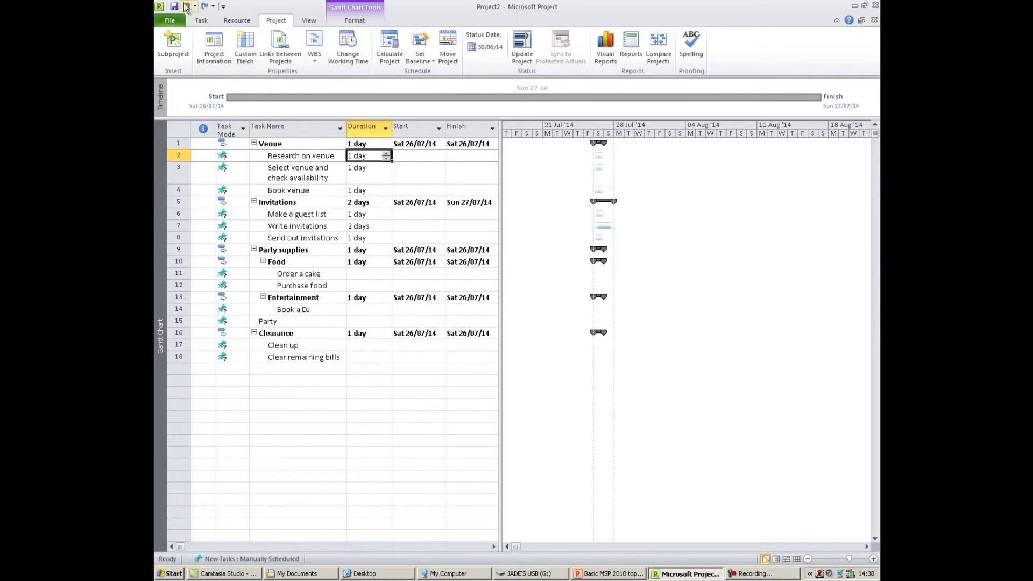
- Start Research on venue on Sat 26/07/14 using the date picker
click(433, 157)
click(440, 156)
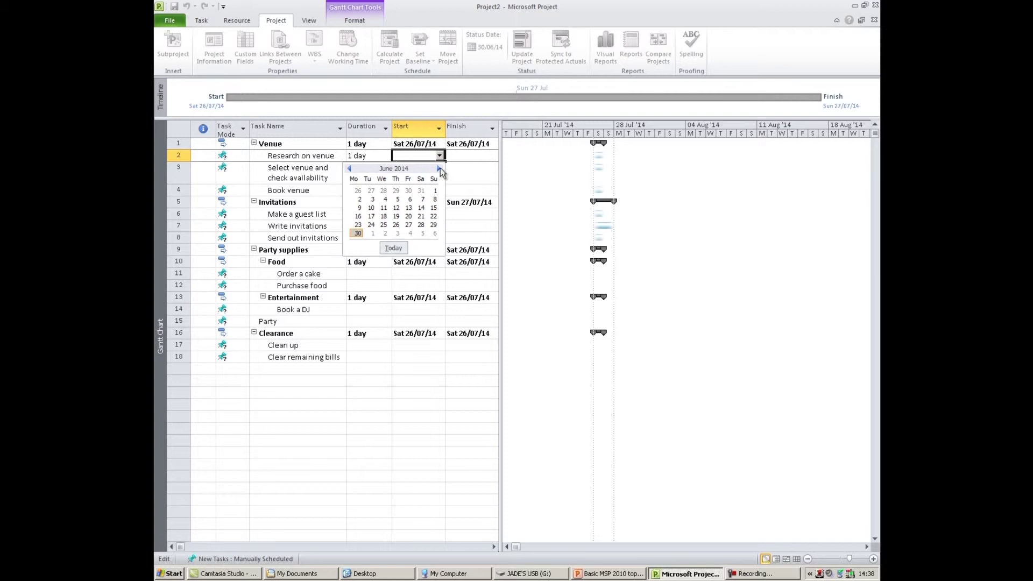
click(439, 169)
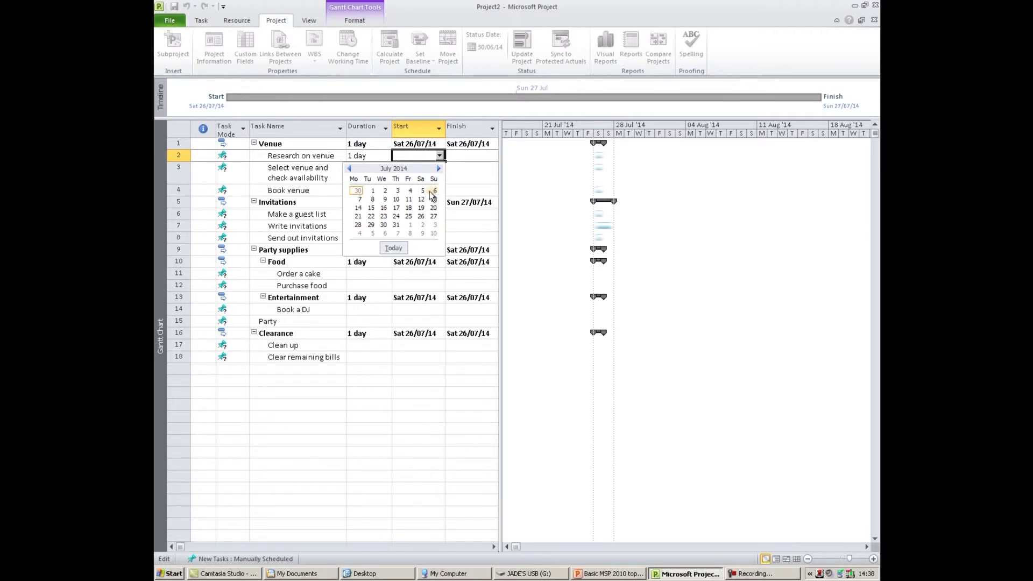
click(421, 216)
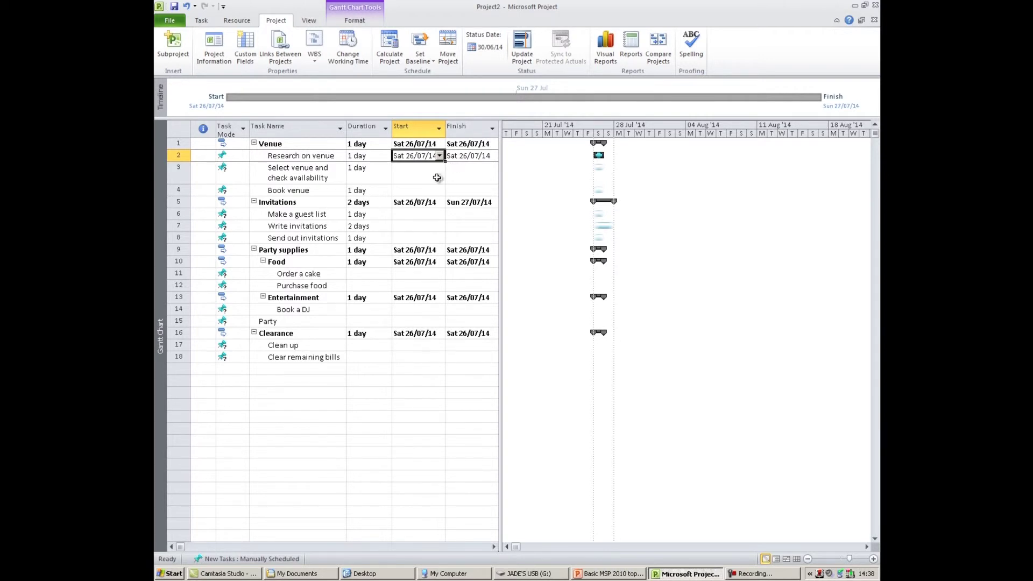
- Start Select venue and check availability on Sun 27/07/14; show July 2014 for Book venue
click(437, 178)
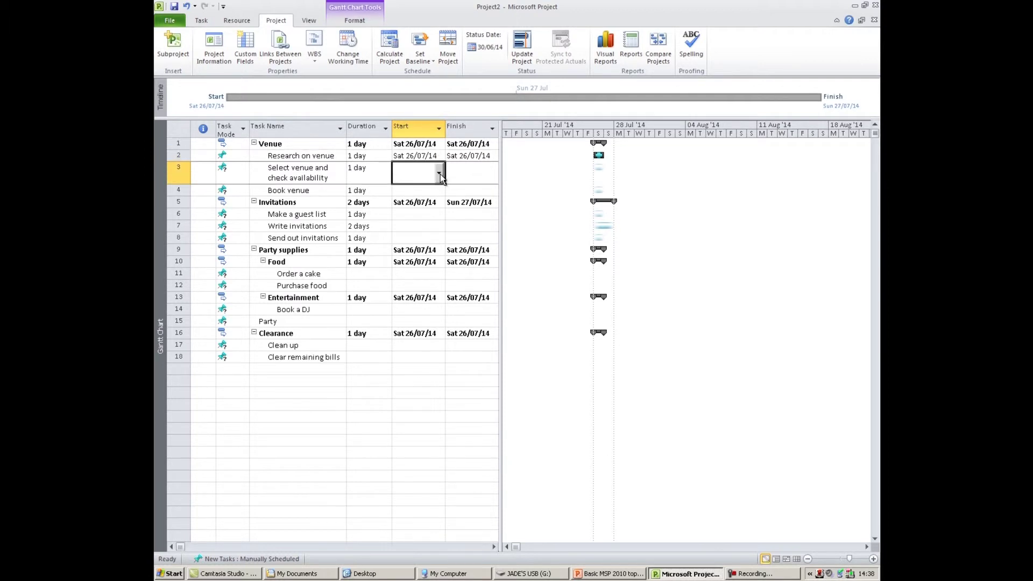
click(440, 173)
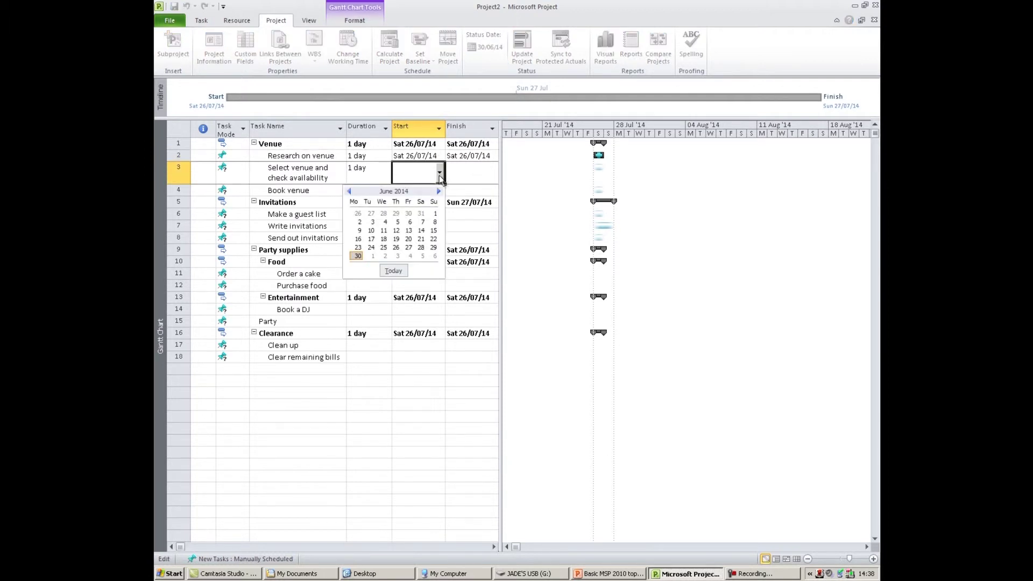
click(438, 191)
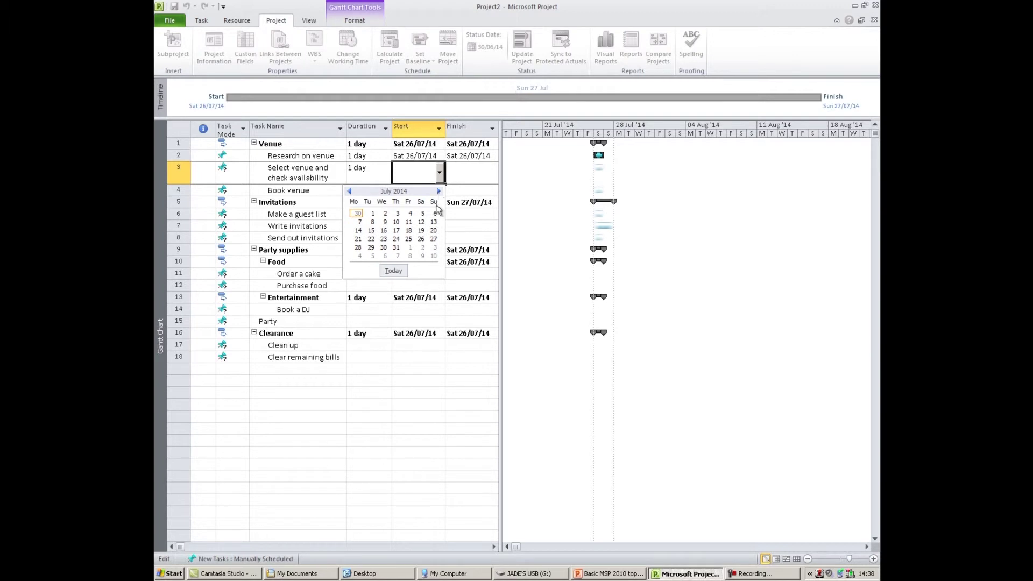
click(433, 239)
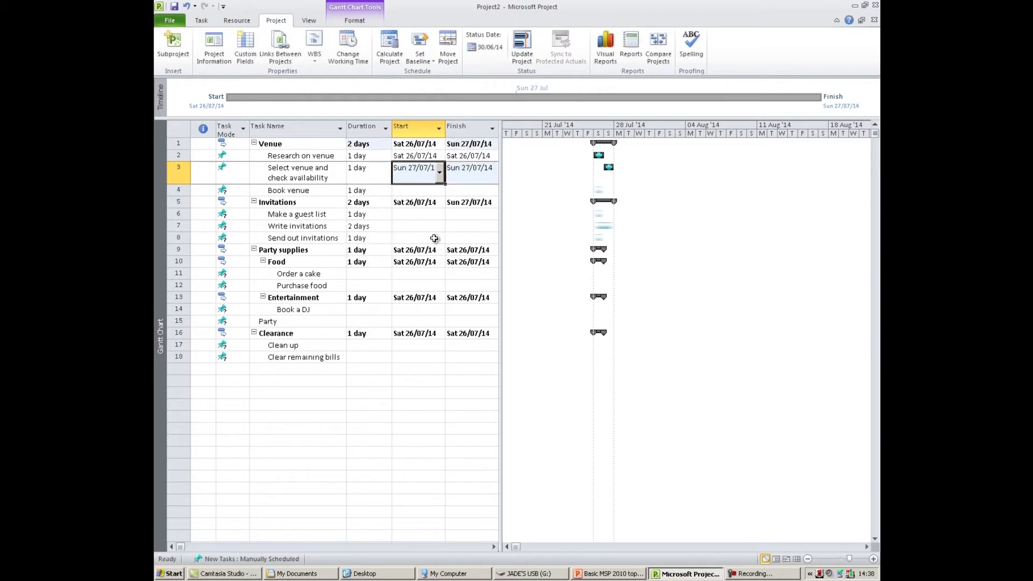
click(427, 192)
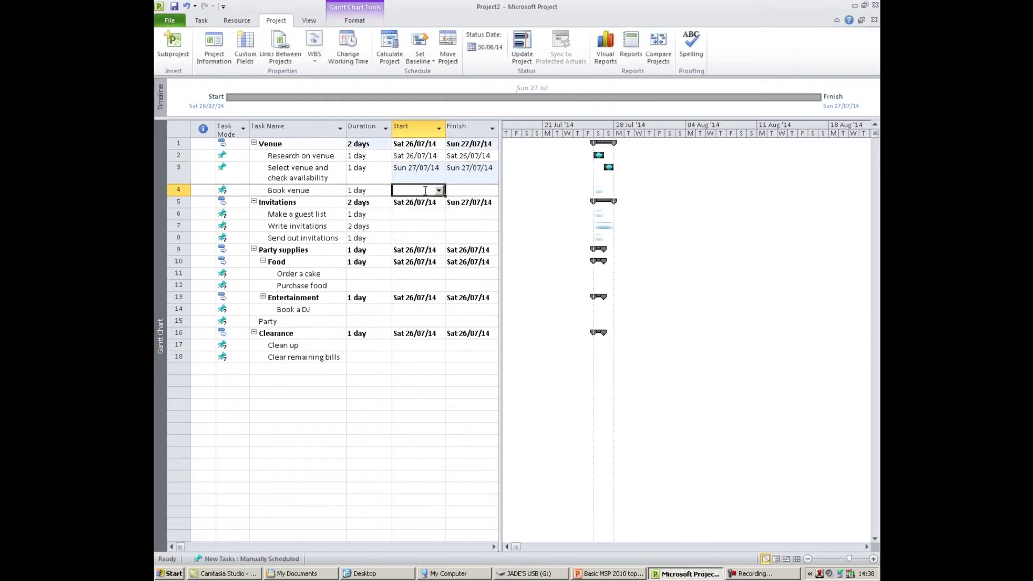
click(439, 191)
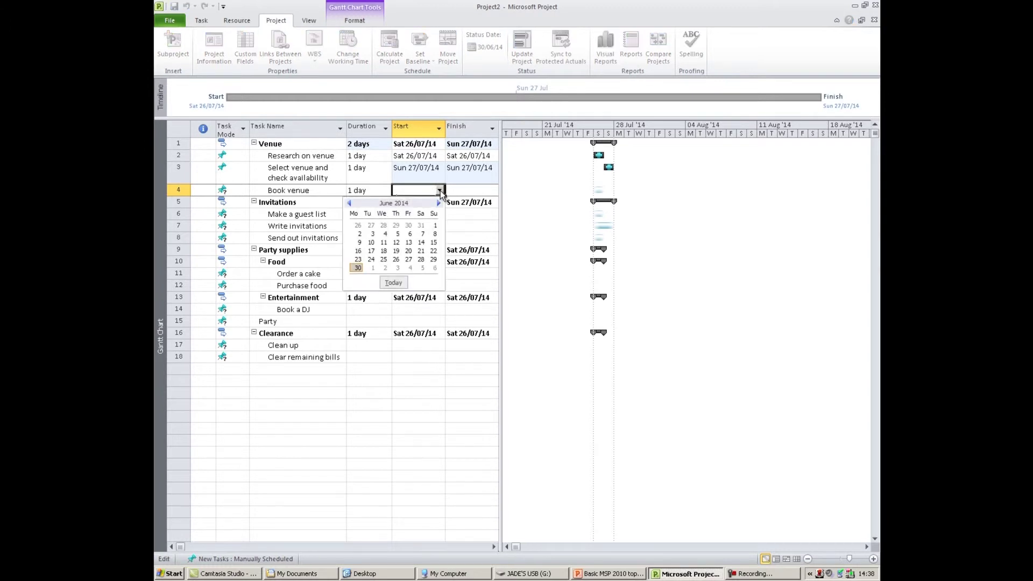
click(439, 204)
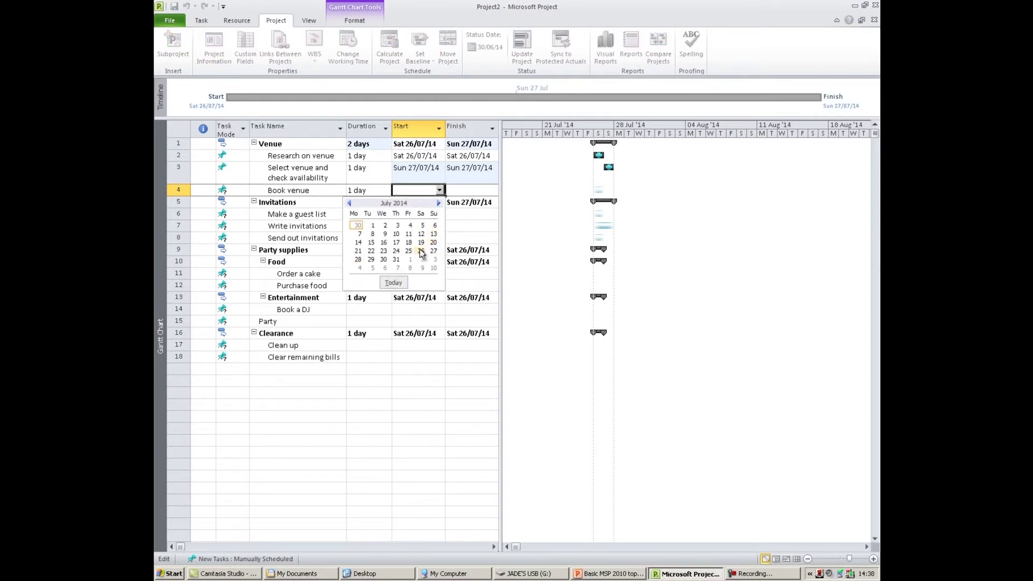
- Start Book venue on Mon 28/07/14 and Make a guest list on Tue 29/07/14
click(358, 260)
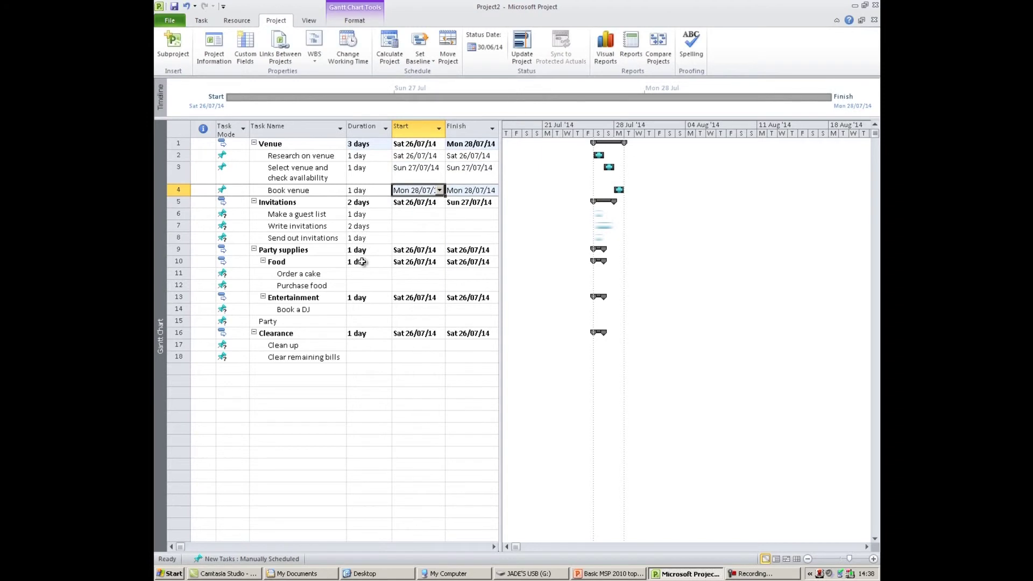
click(423, 215)
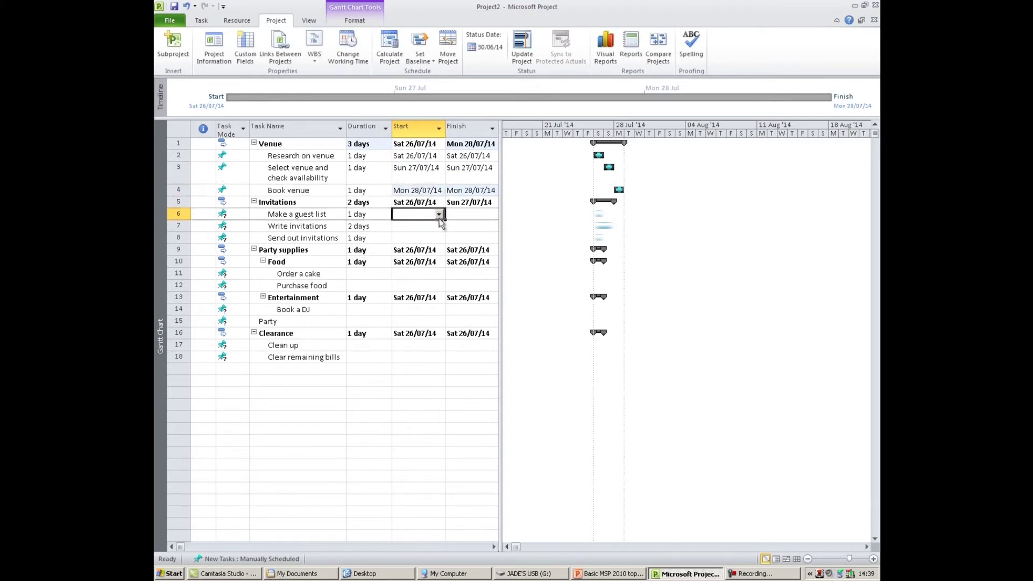
click(439, 214)
click(438, 227)
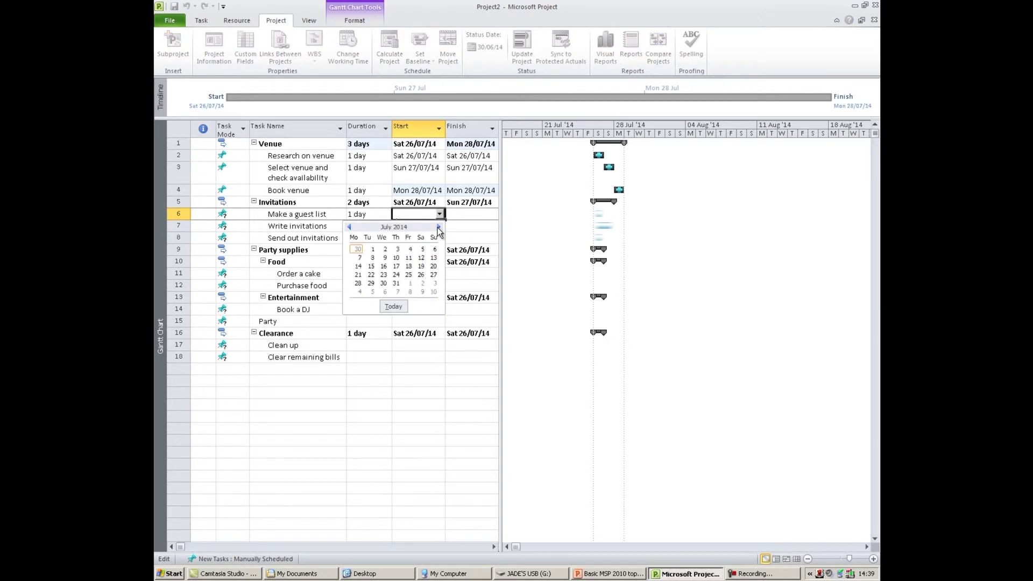
click(371, 284)
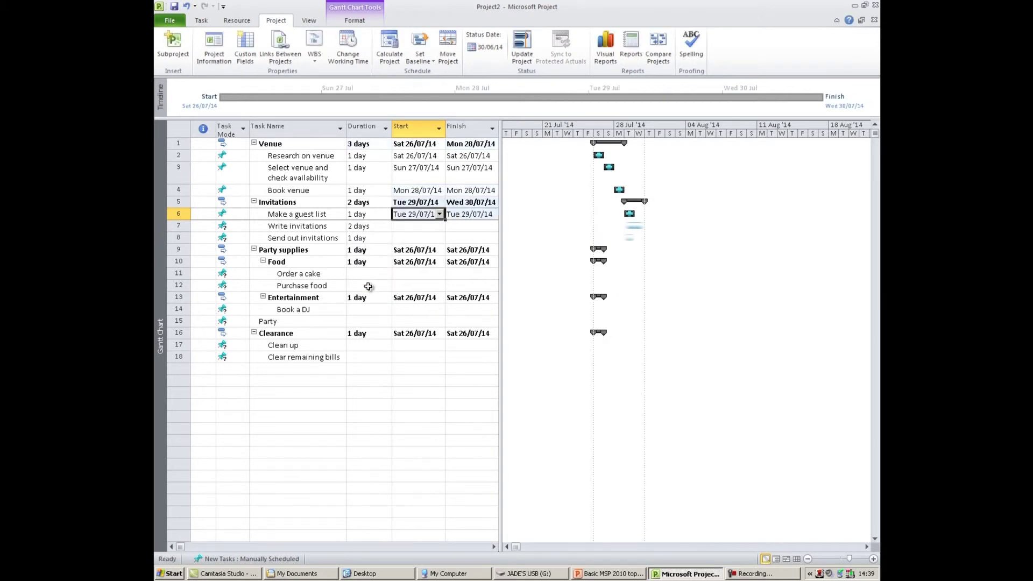
- Start Write invitations on Wed 30/07/14, correcting an initial 31 July pick
click(431, 229)
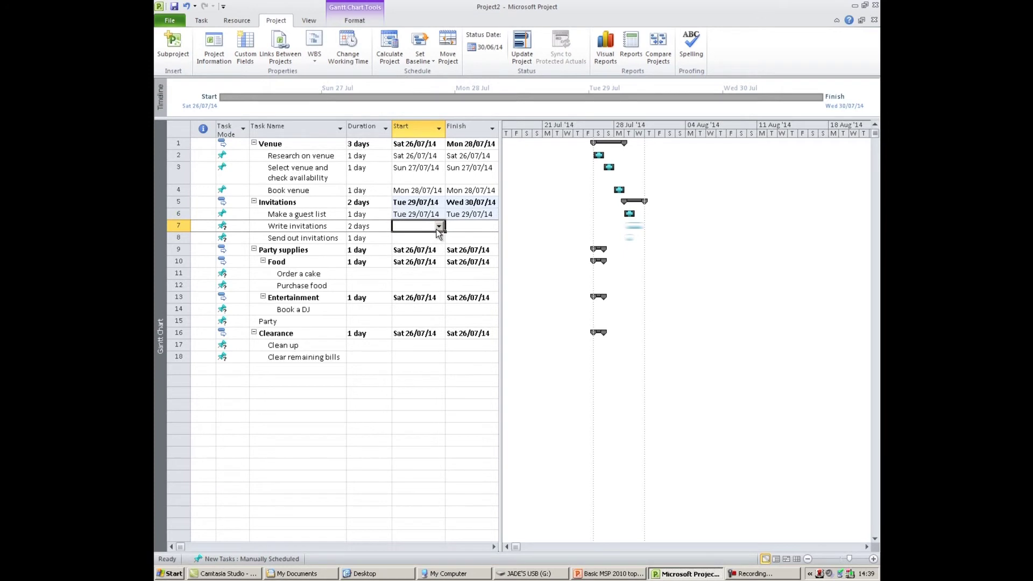
click(440, 226)
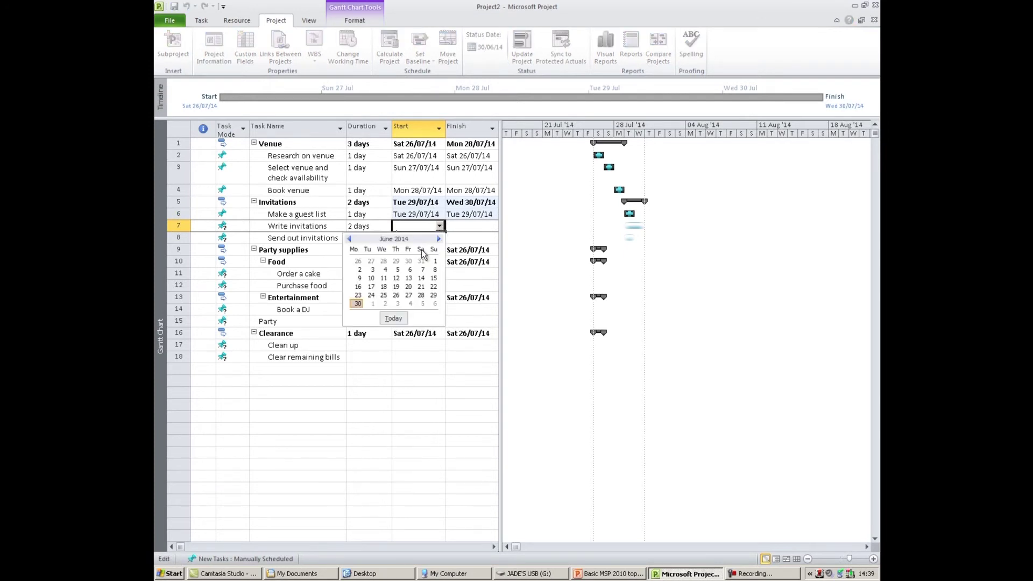
click(438, 240)
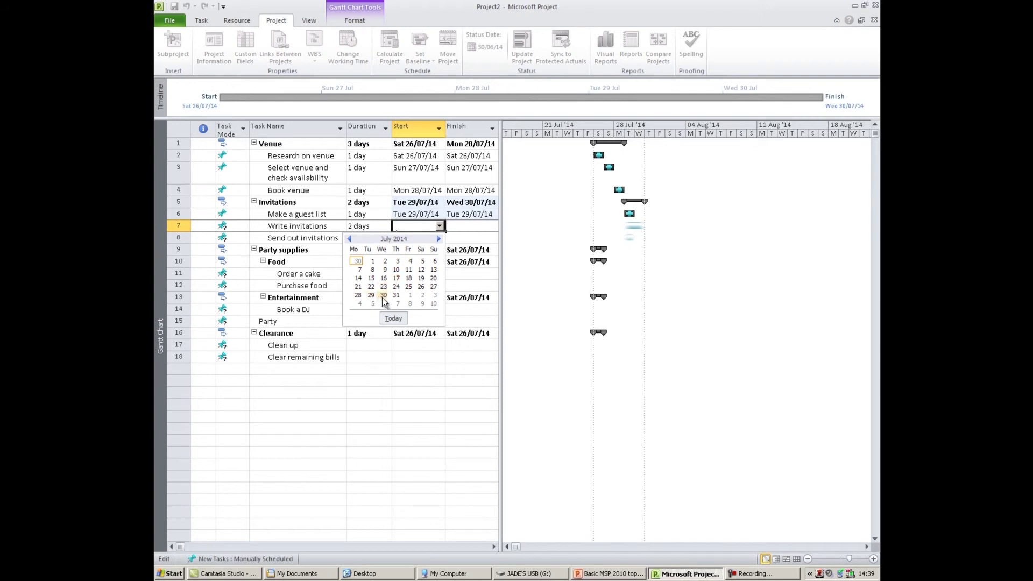
click(396, 295)
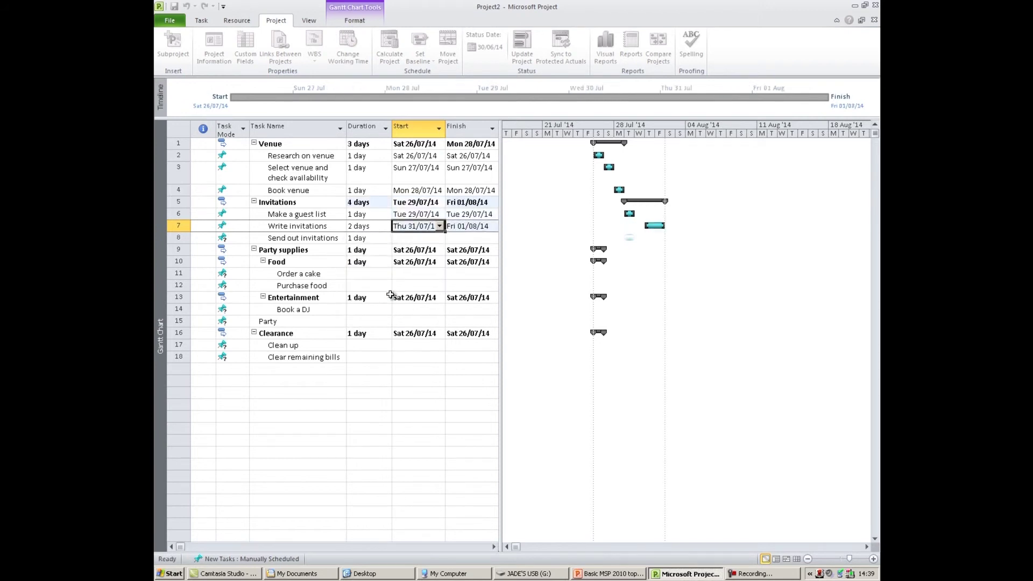
click(440, 227)
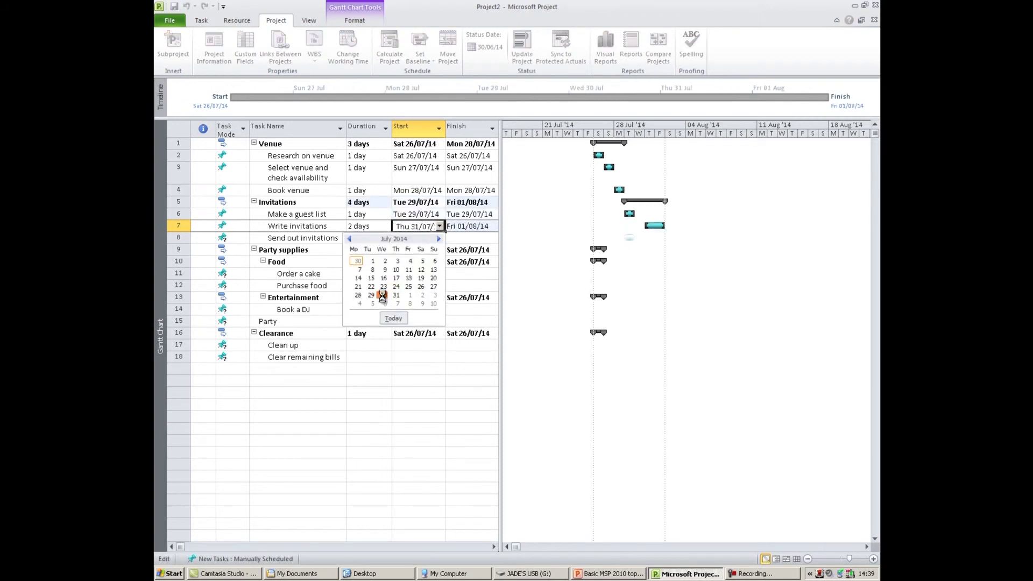
click(385, 296)
- Start Send out invitations on Fri 01/08/14
click(430, 240)
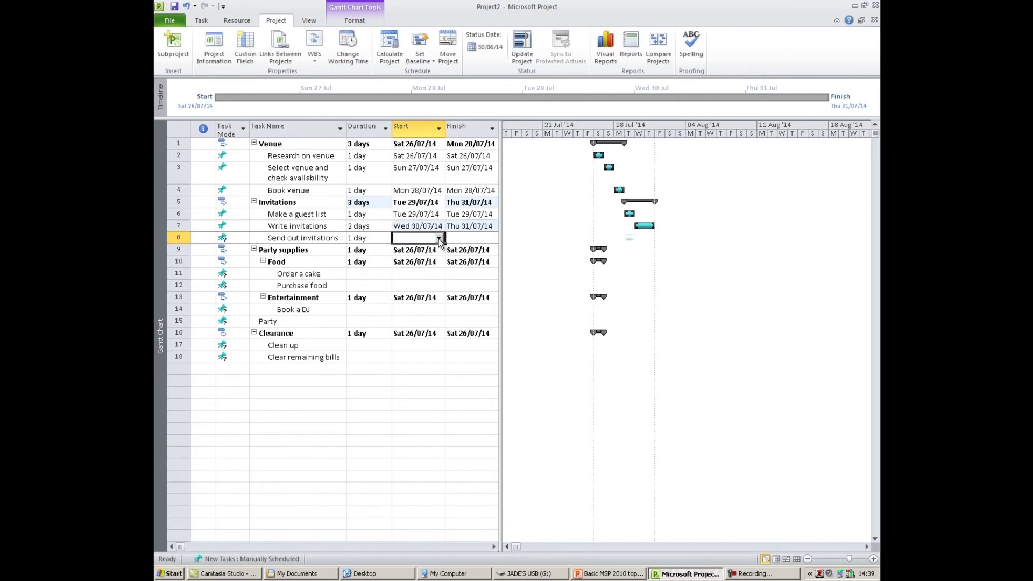
click(440, 239)
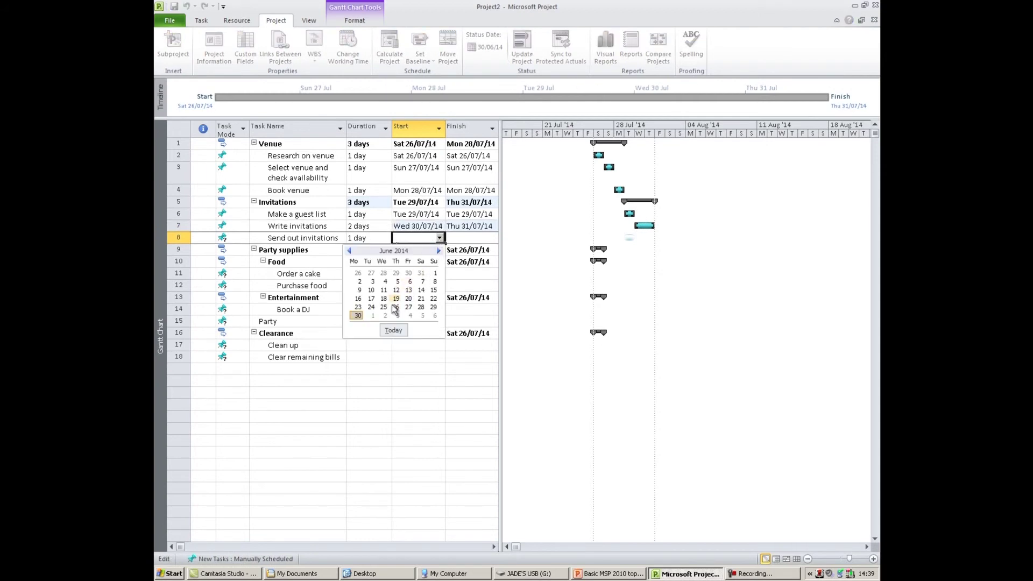
click(439, 250)
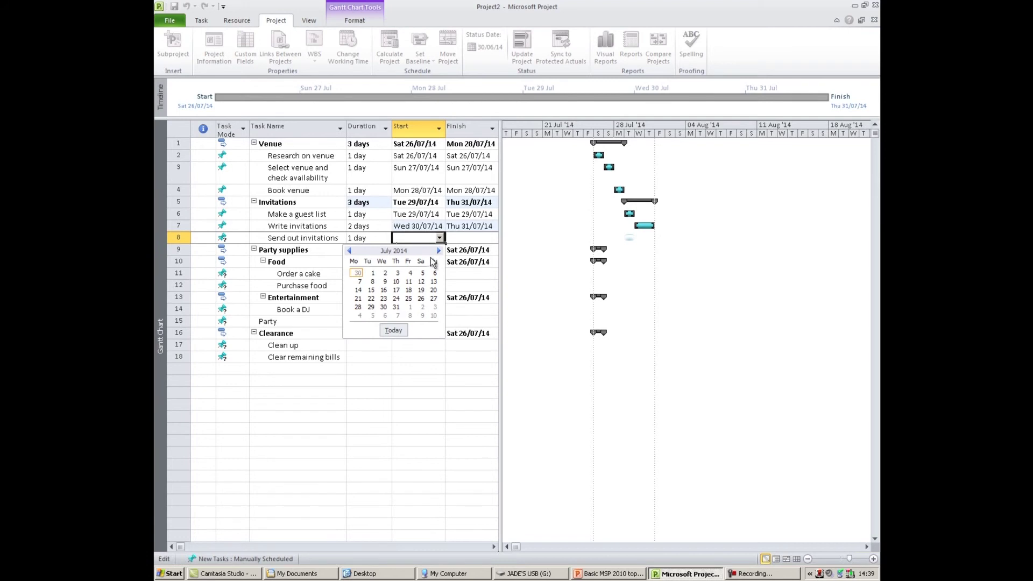
click(407, 308)
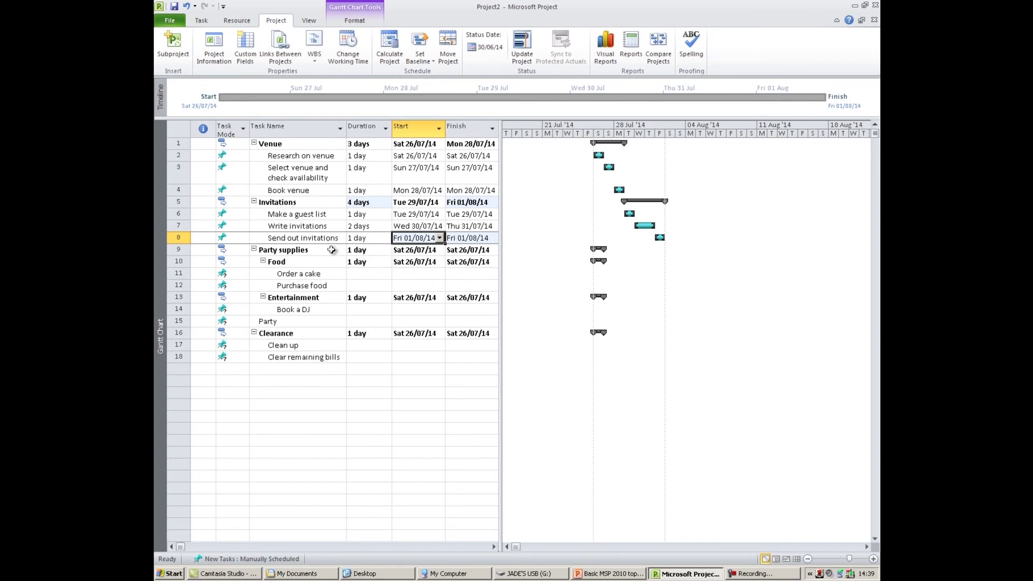
- Open the Task Information dialog for Make a guest list
double_click(309, 218)
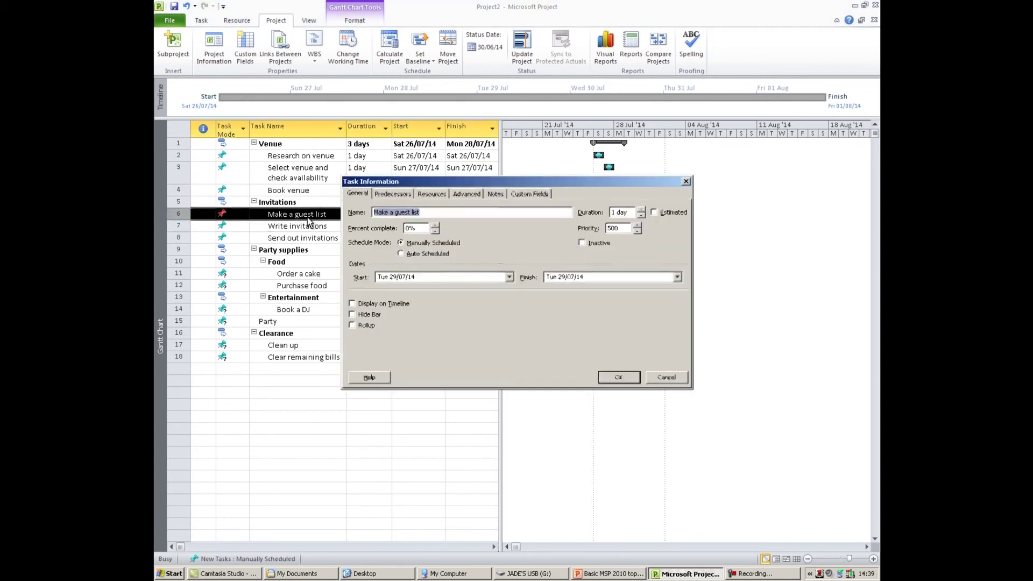